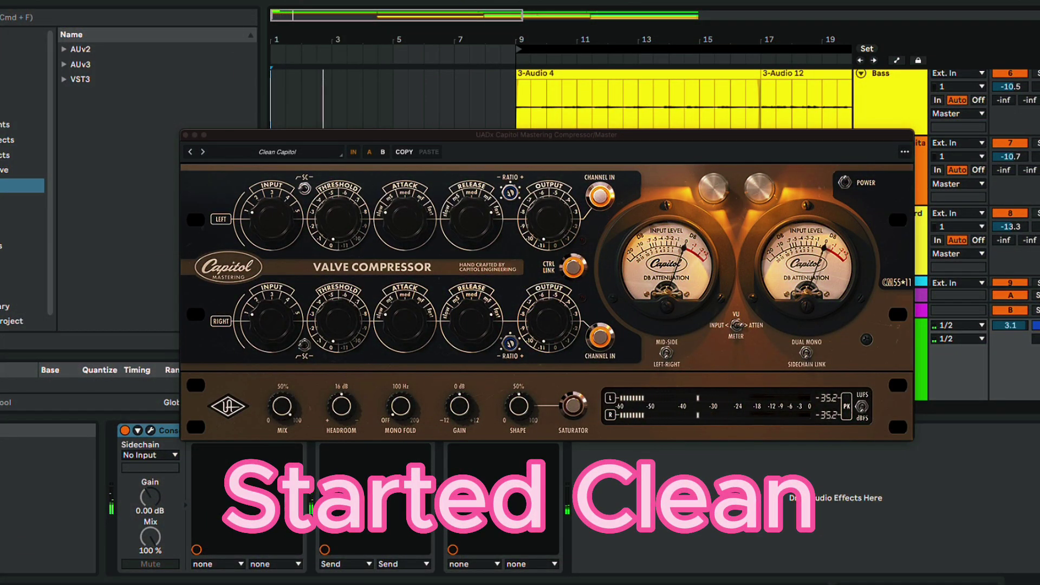
Adjust the linked left and right input and output levels of the Capitol Mastering Compressor.
click(261, 228)
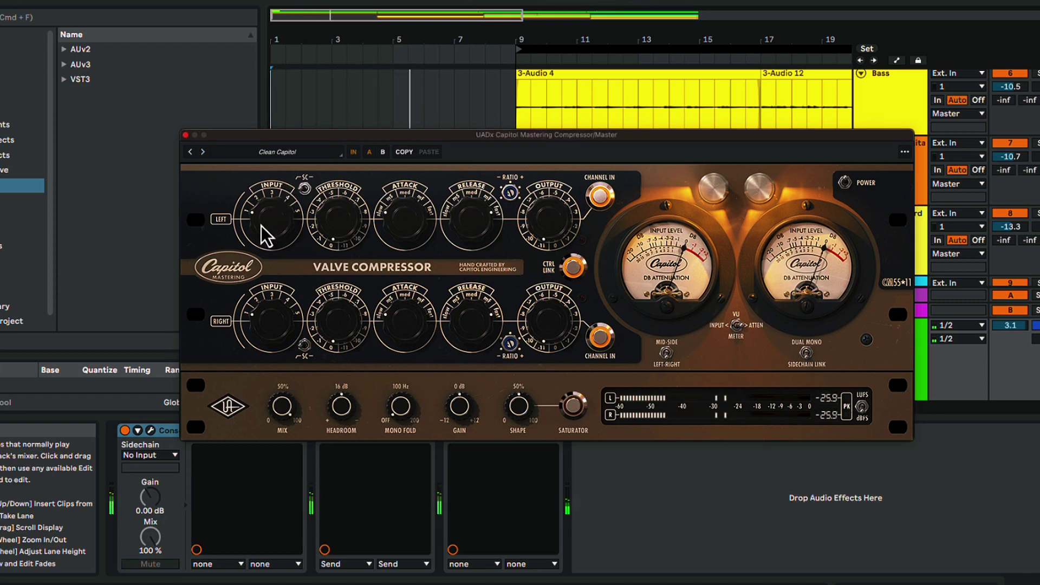
drag(266, 236, 270, 198)
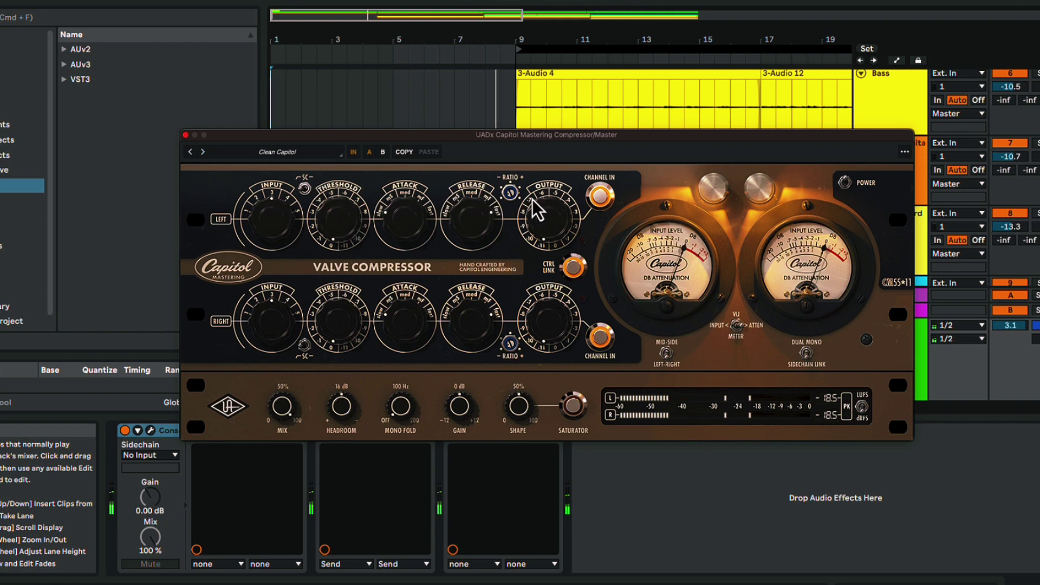
mouse_move(532, 199)
mouse_down()
mouse_move(545, 205)
mouse_move(530, 204)
mouse_up()
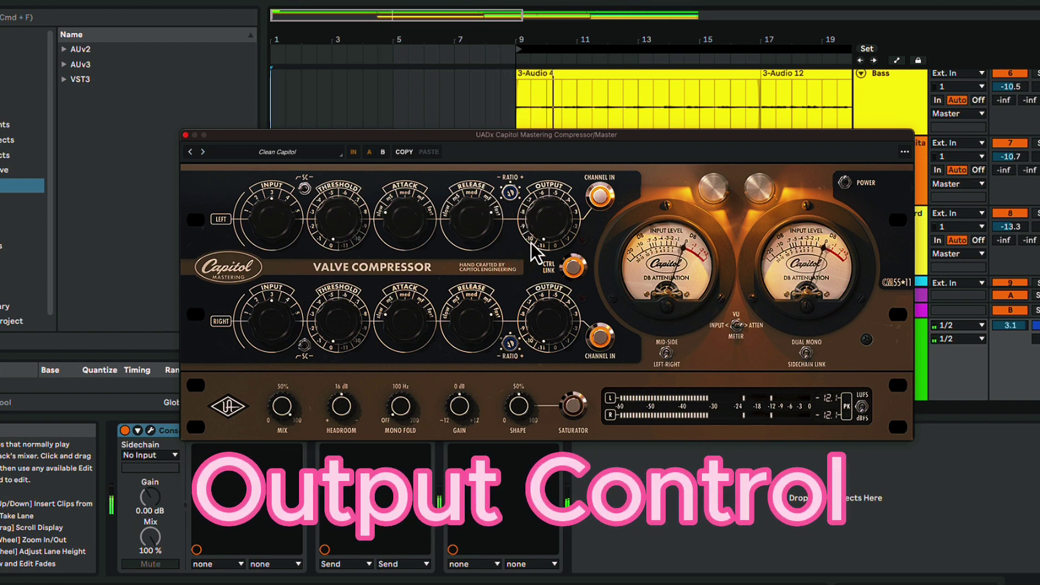
drag(531, 242, 557, 193)
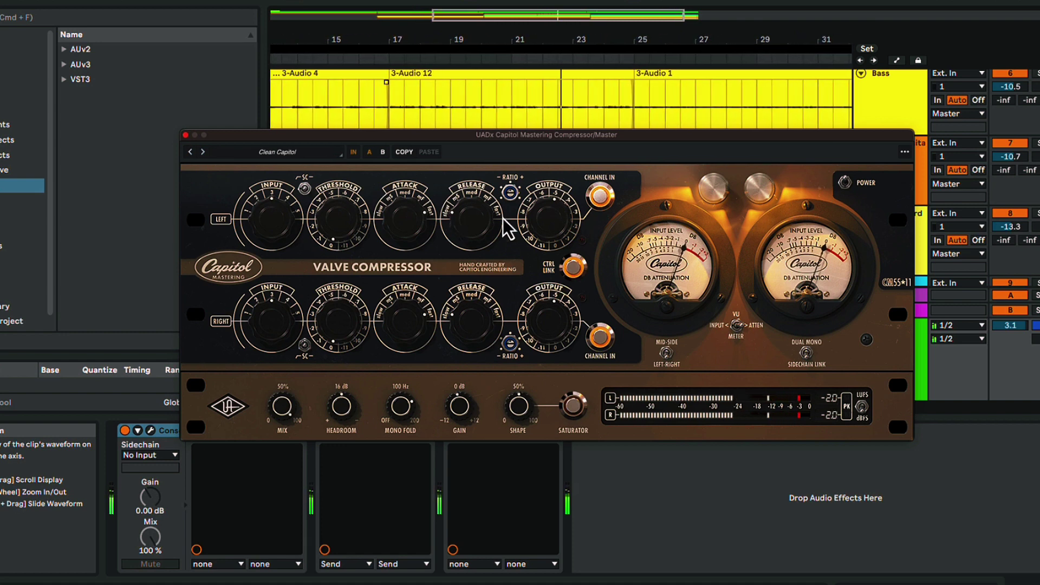
drag(548, 216, 577, 217)
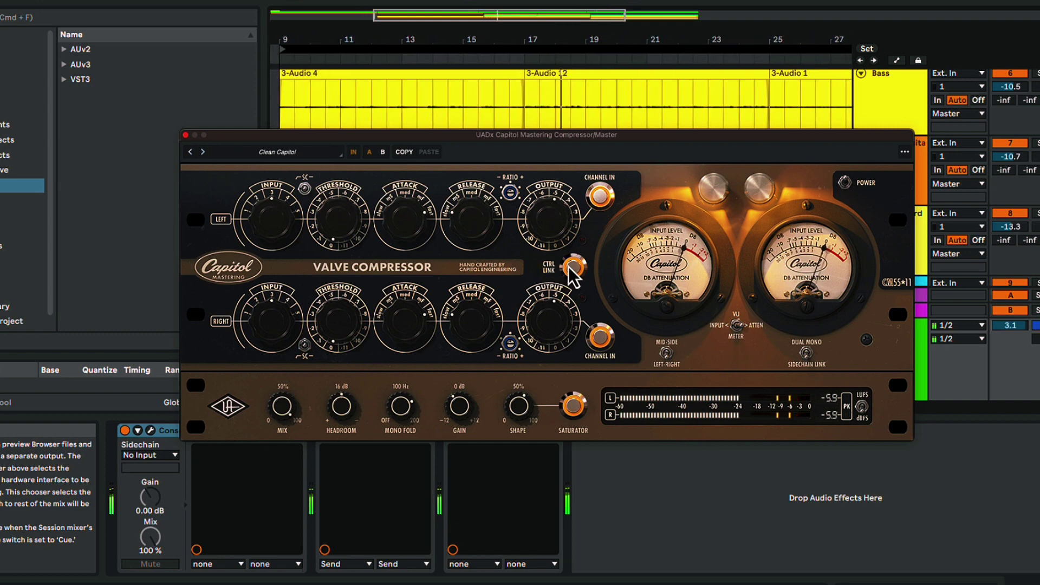
Switch the compressor to mid-side mode with its controls unlinked, and adjust the side and mid input levels.
click(666, 352)
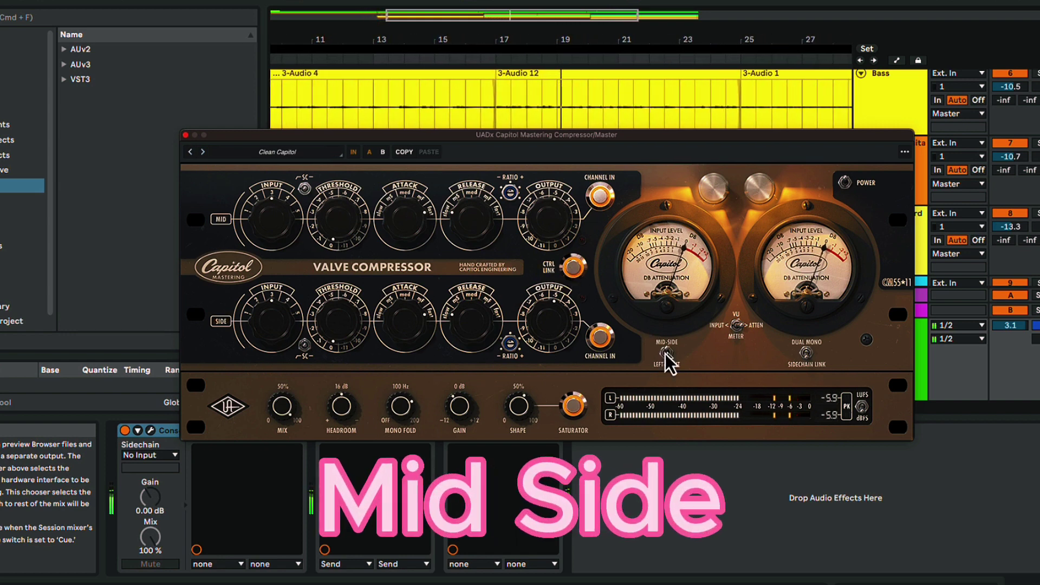
click(573, 265)
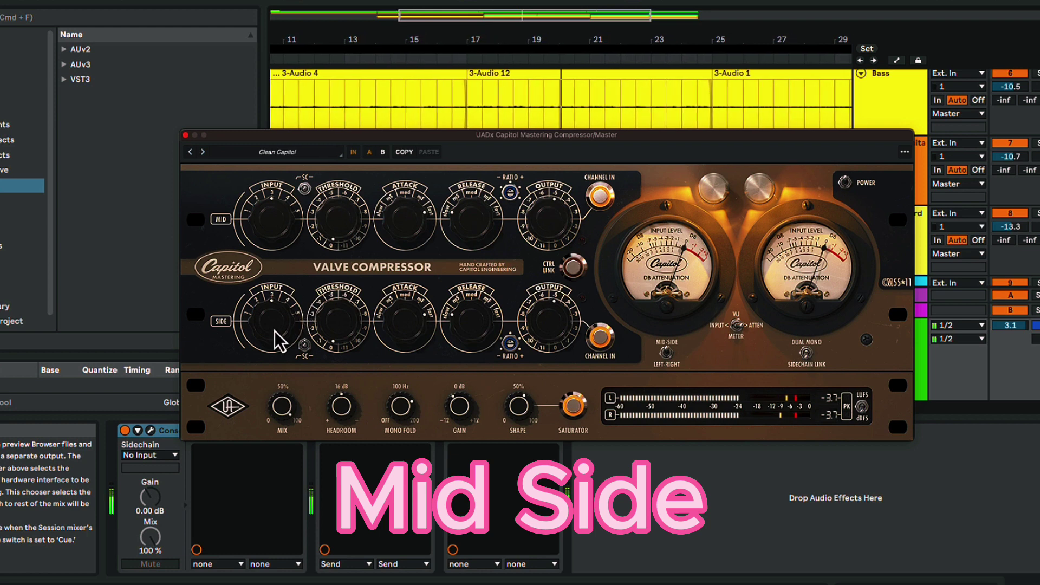
drag(265, 324, 265, 313)
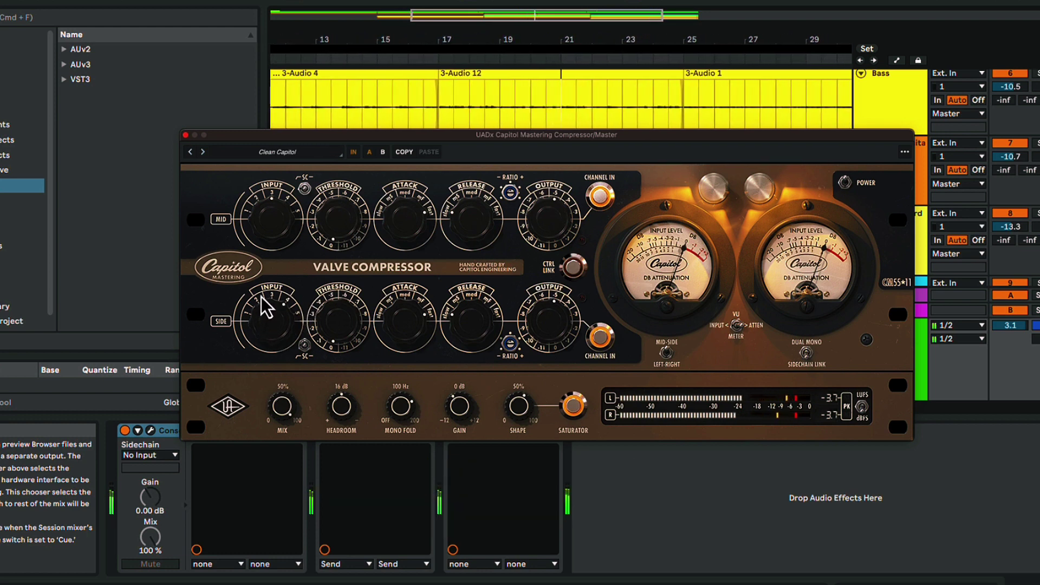
drag(261, 214, 262, 248)
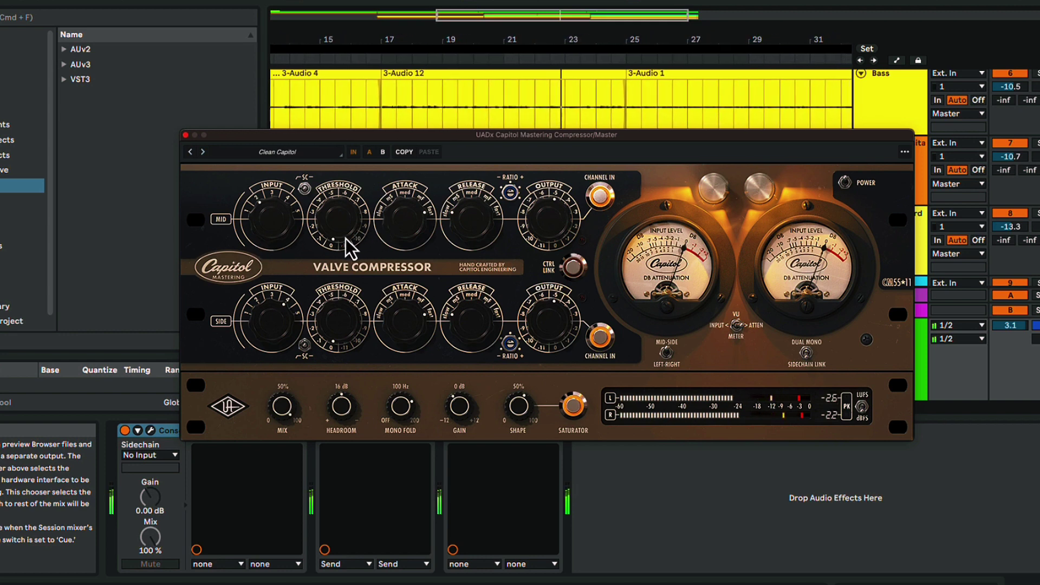
Adjust the mid and side thresholds separately, along with the side output level.
drag(334, 241, 329, 181)
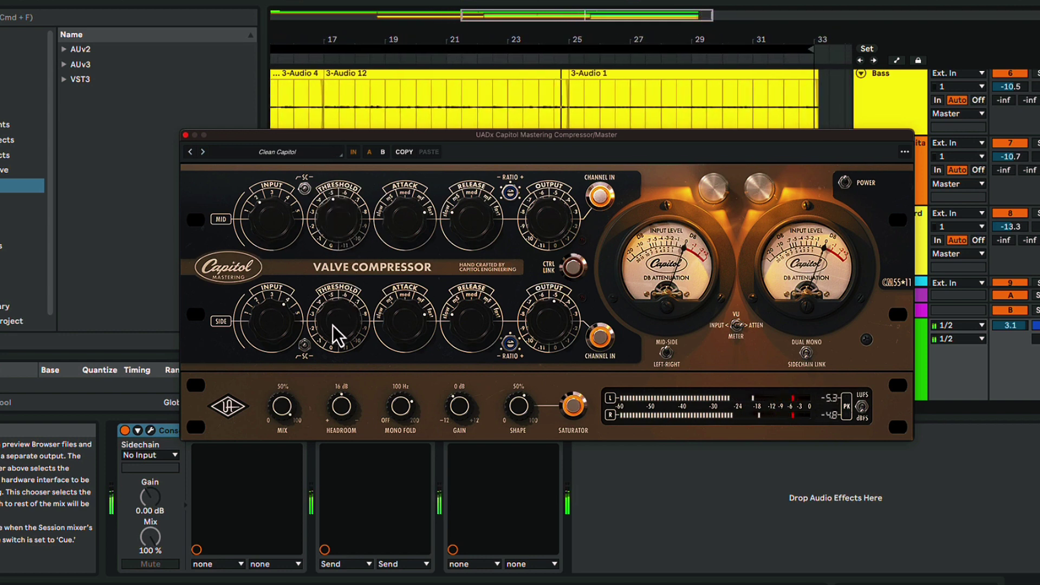
drag(327, 330, 319, 282)
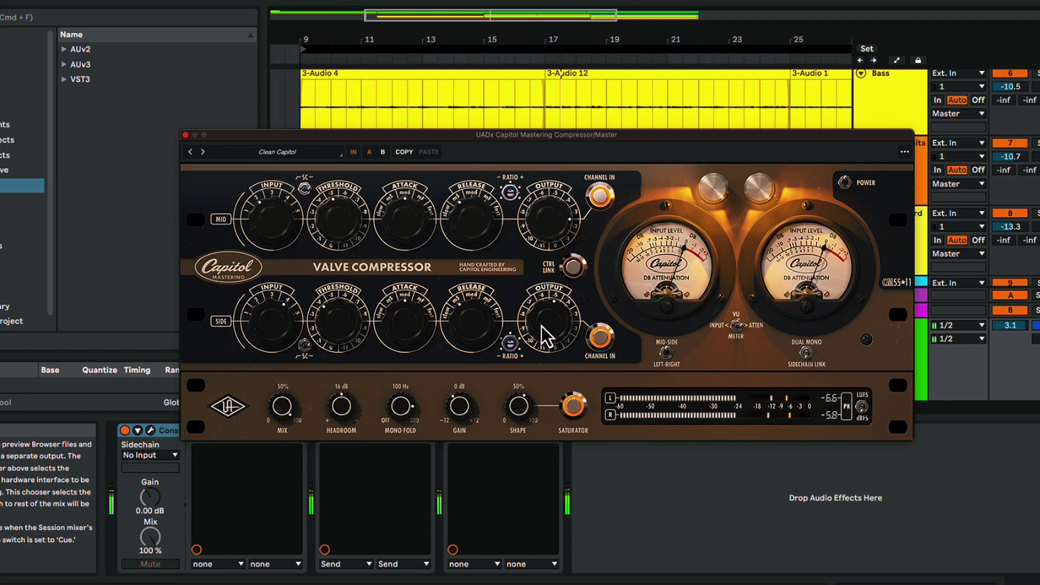
drag(541, 326, 540, 303)
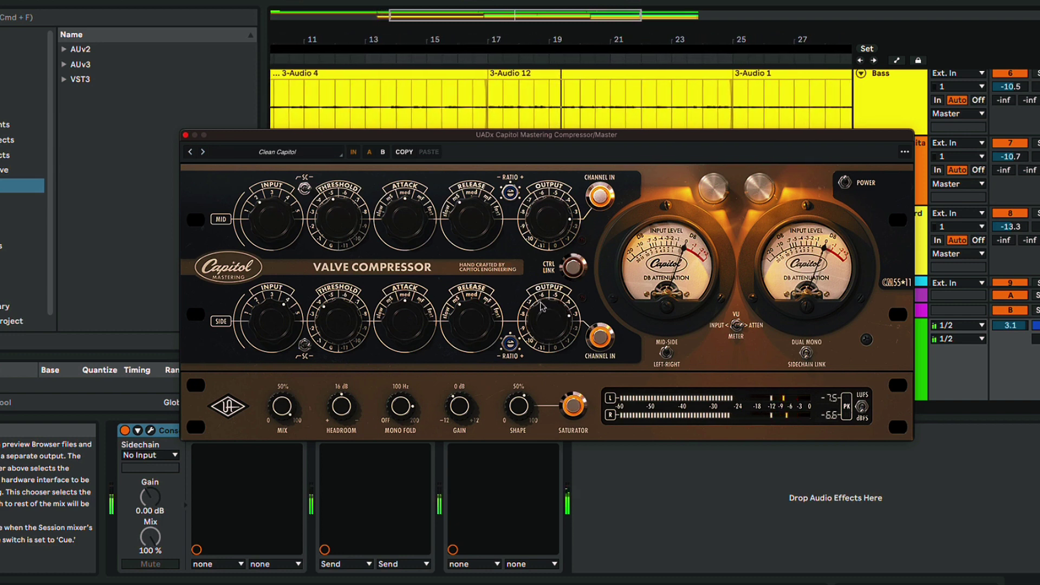
Open the compressor's preset browser and narrow the Clean presets to the artist Evren Goknar.
click(228, 155)
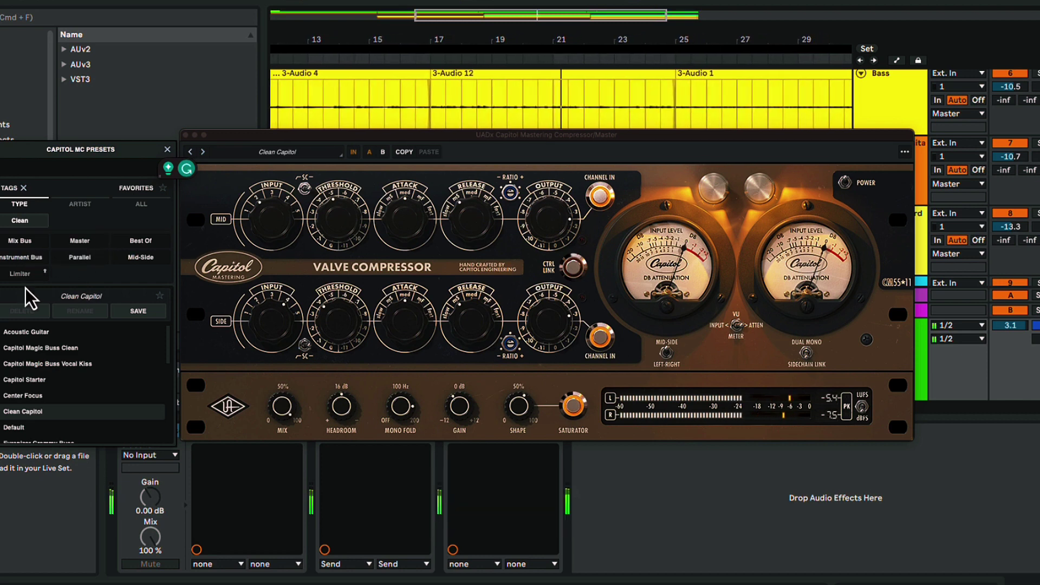
scroll(31, 373, down, 3)
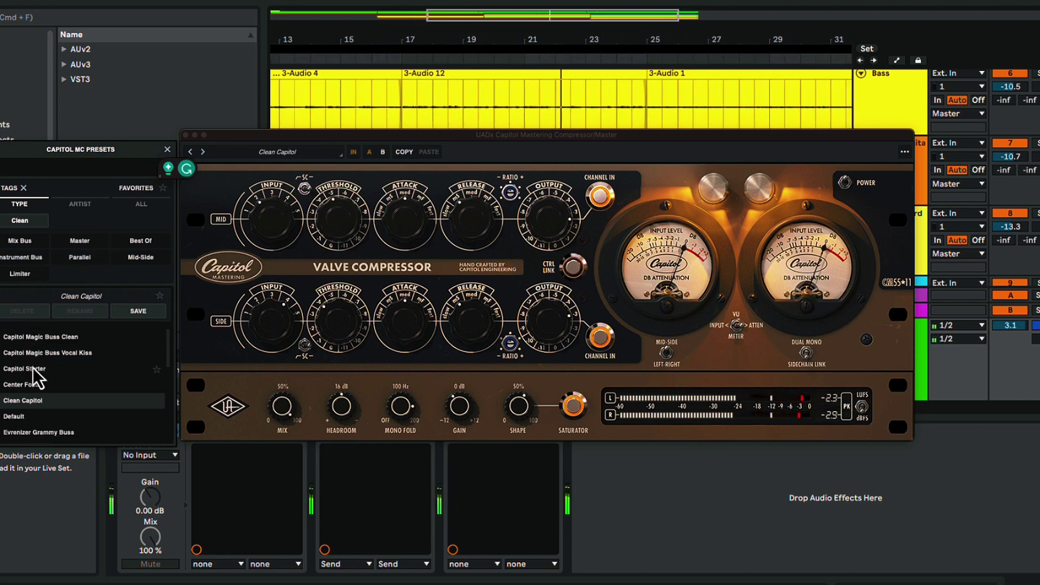
scroll(34, 373, up, 3)
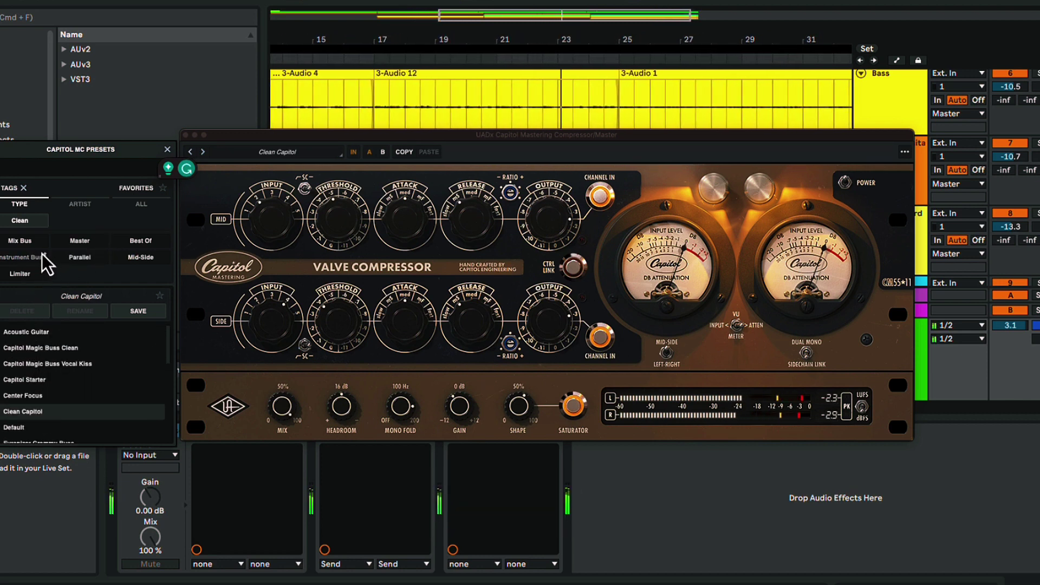
click(74, 208)
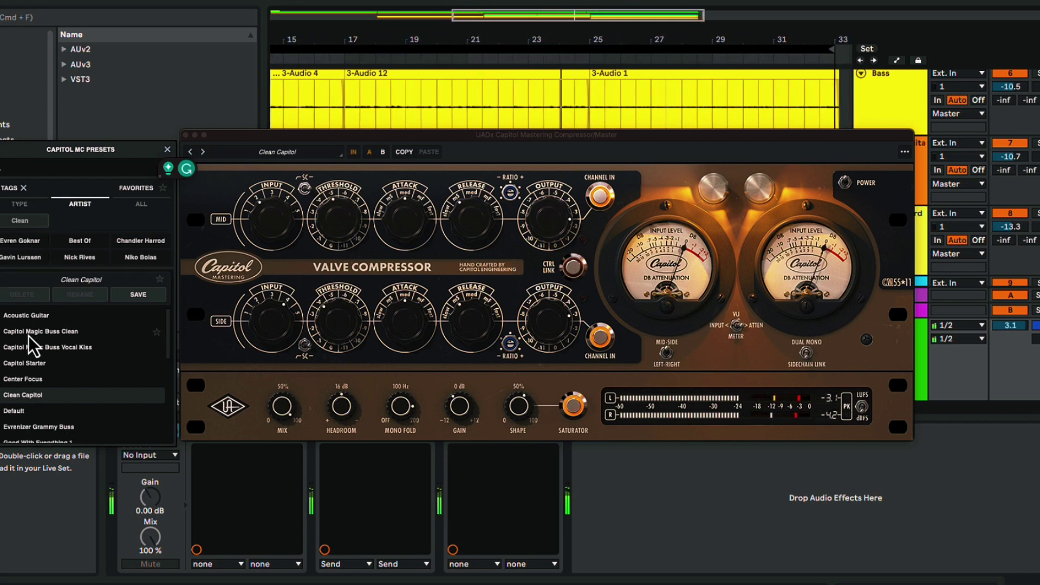
click(31, 245)
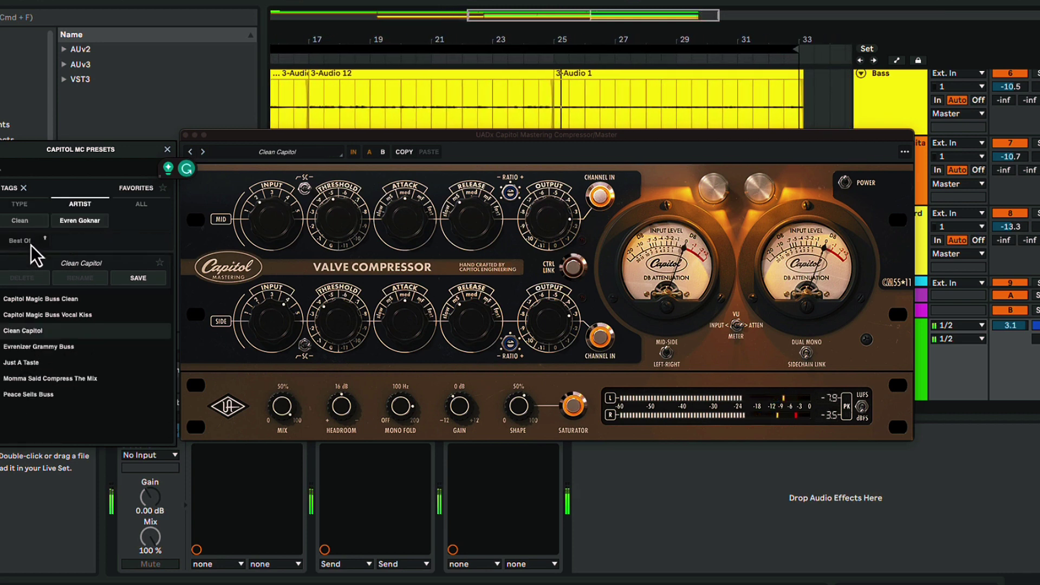
Audition the presets Just A Taste, Capitol Magic Buss Clean and Peace Sells Buss.
click(25, 363)
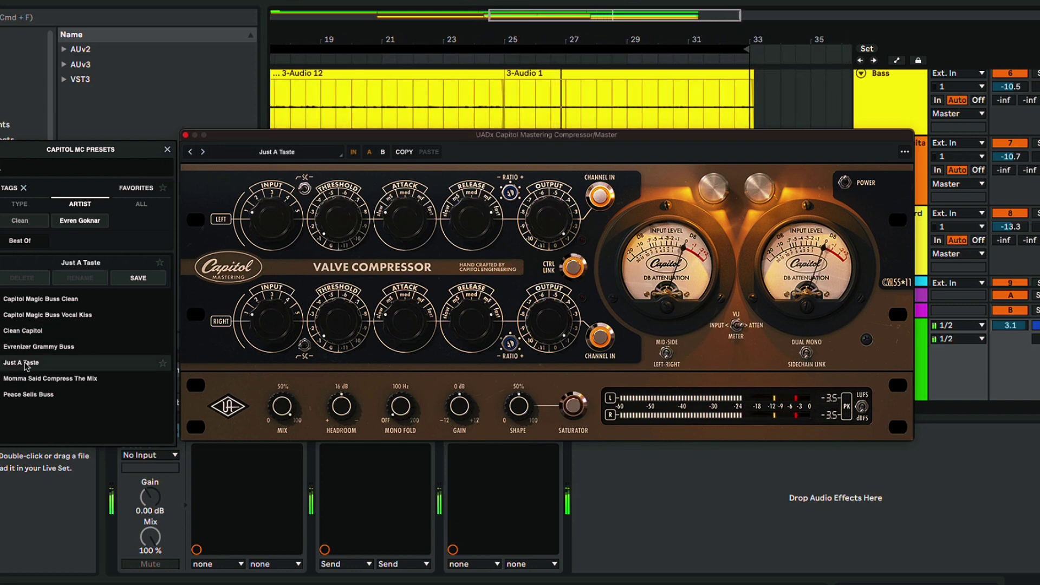
click(48, 299)
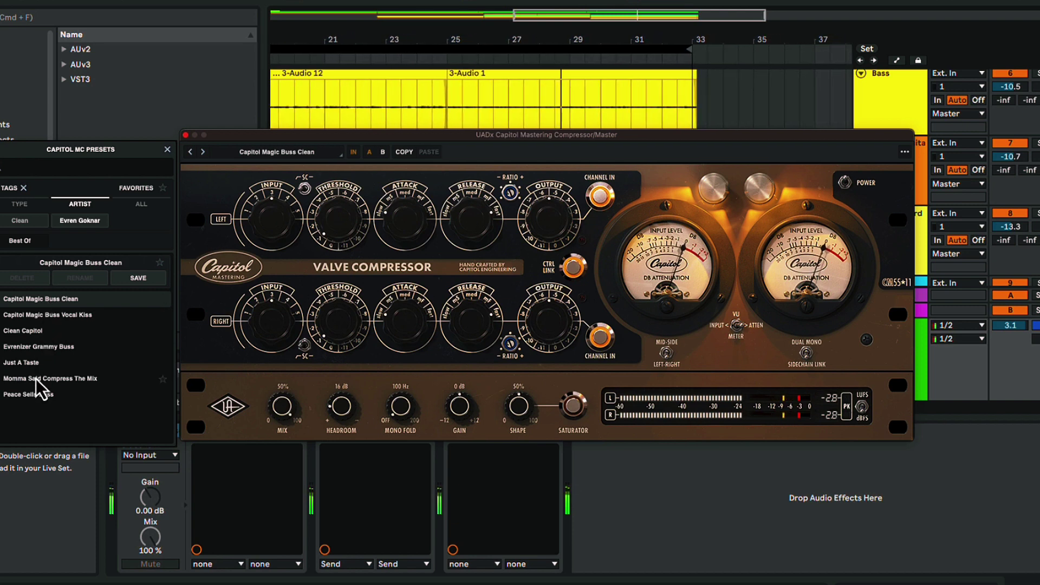
click(35, 399)
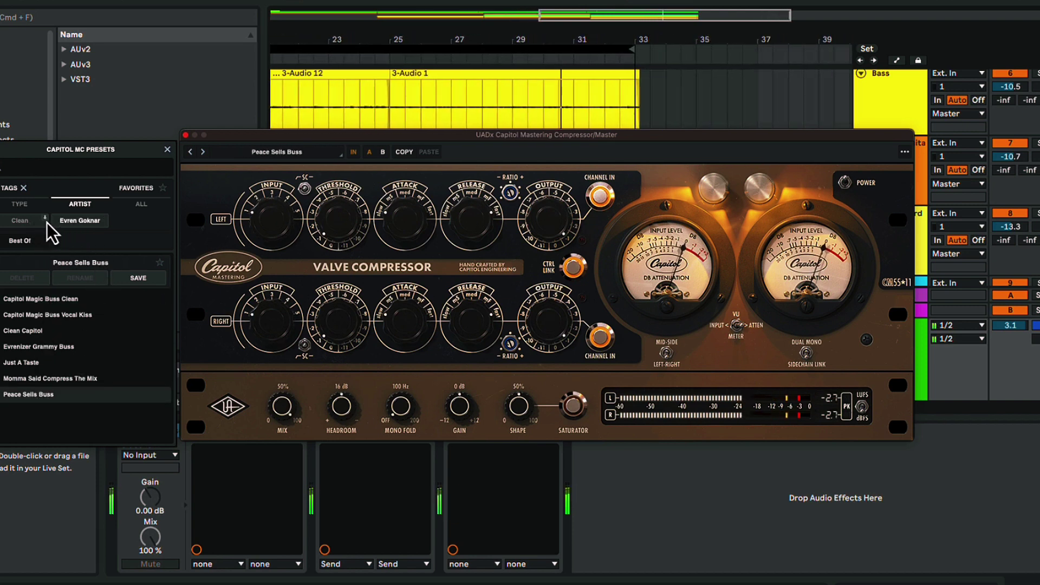
Add the Best Of tag to the preset filter and load Capitol Magic Buss Clean.
click(135, 205)
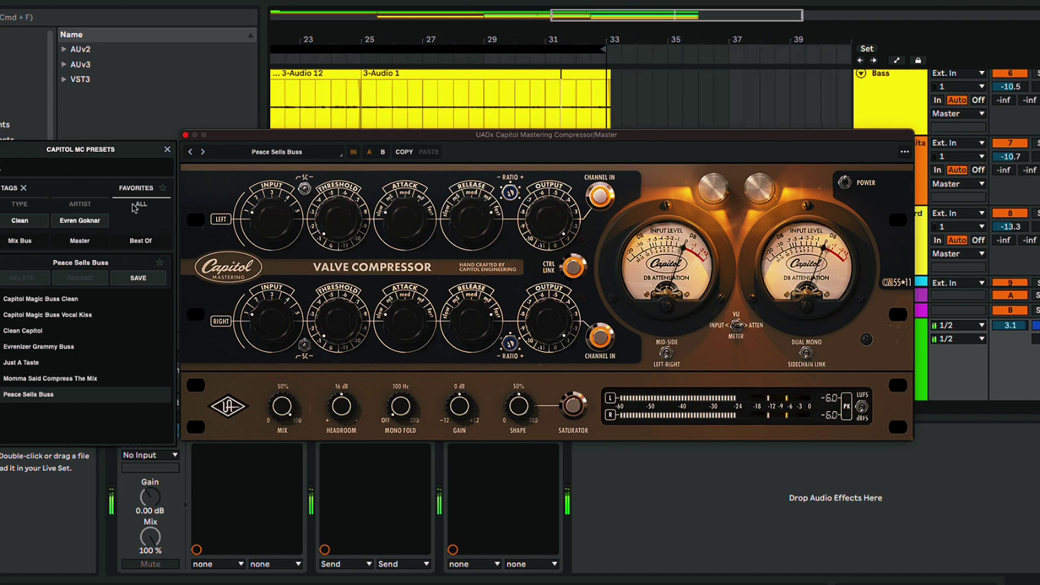
click(78, 206)
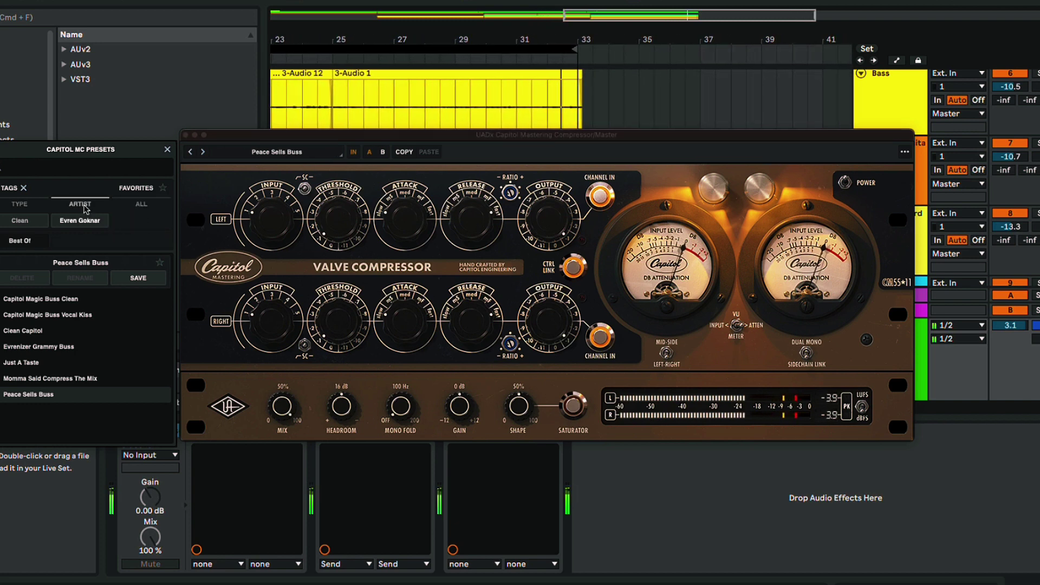
click(21, 242)
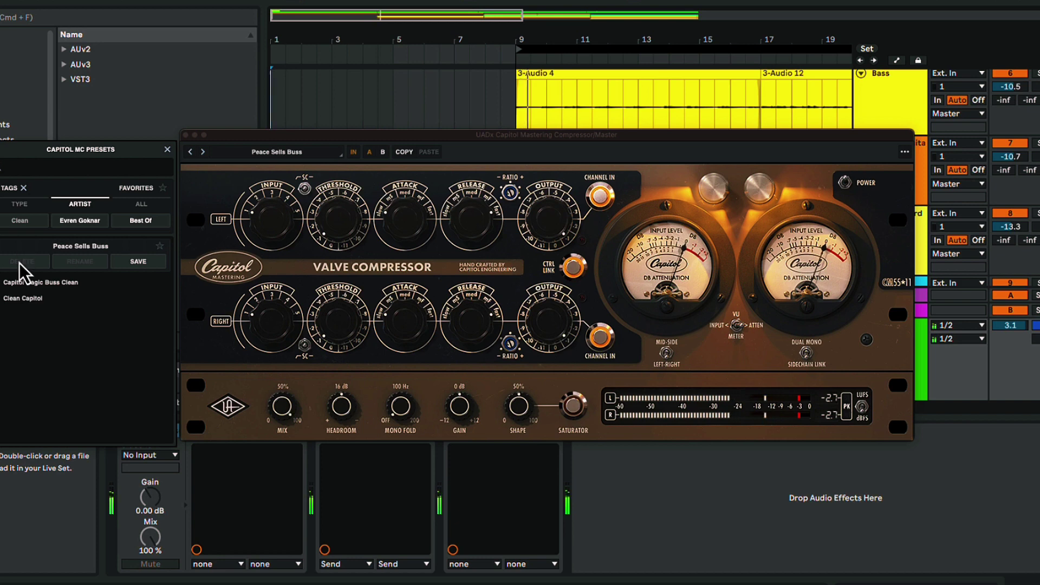
click(26, 282)
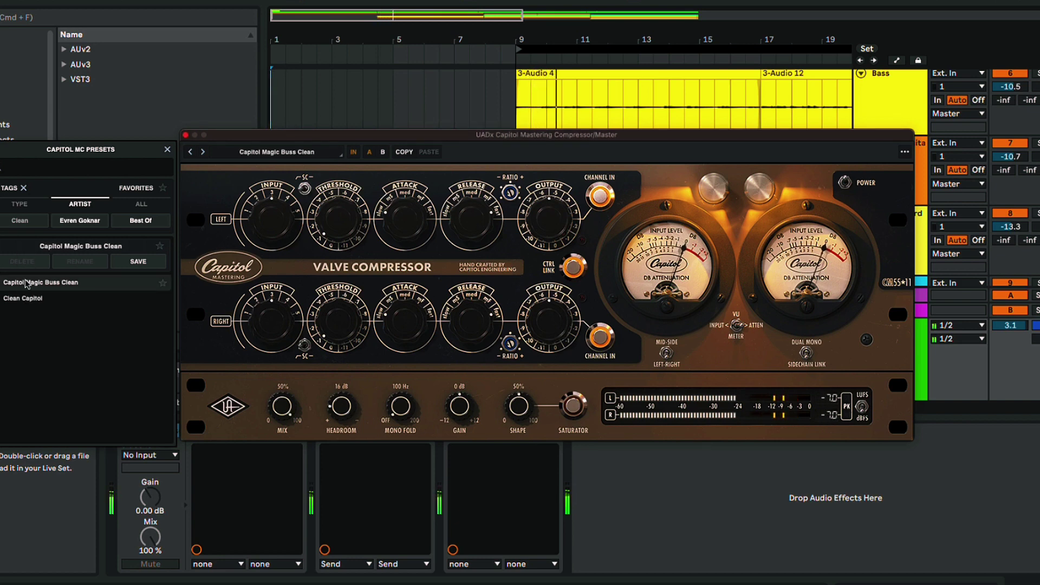
Change the preset filter to the artist Chandler Harrod only, removing the Evren Goknar, Clean and Best Of tags.
click(89, 220)
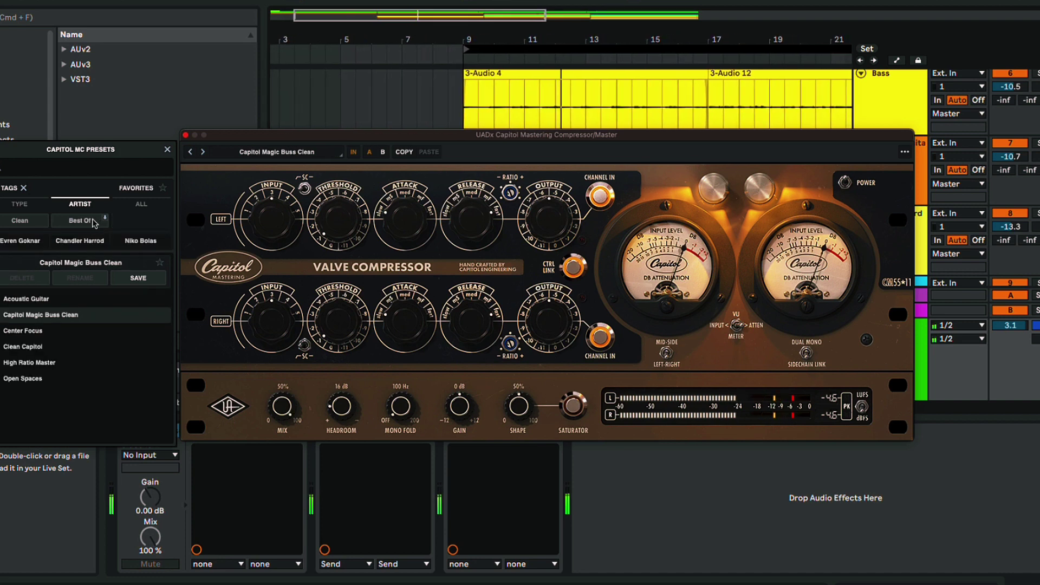
click(87, 241)
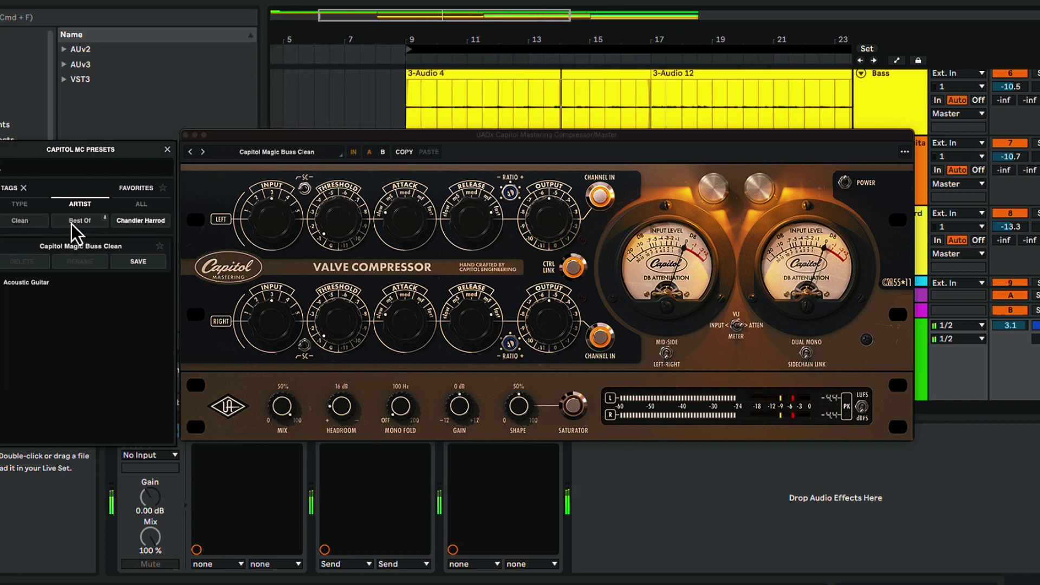
click(23, 221)
click(24, 221)
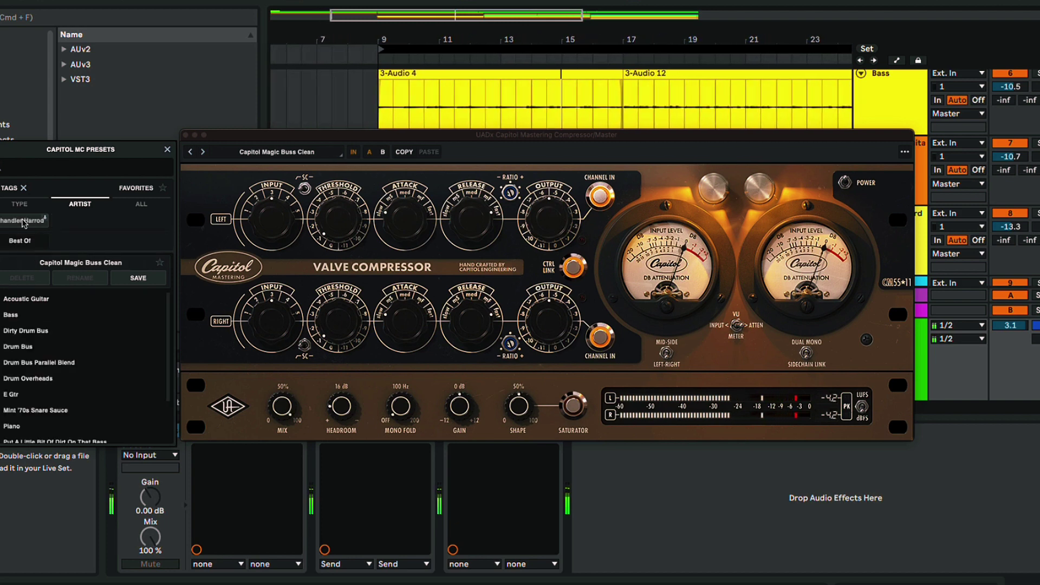
Audition the presets Dirty Drum Bus, Bass, Drum Overheads and Mint '70s Snare Sauce.
click(31, 332)
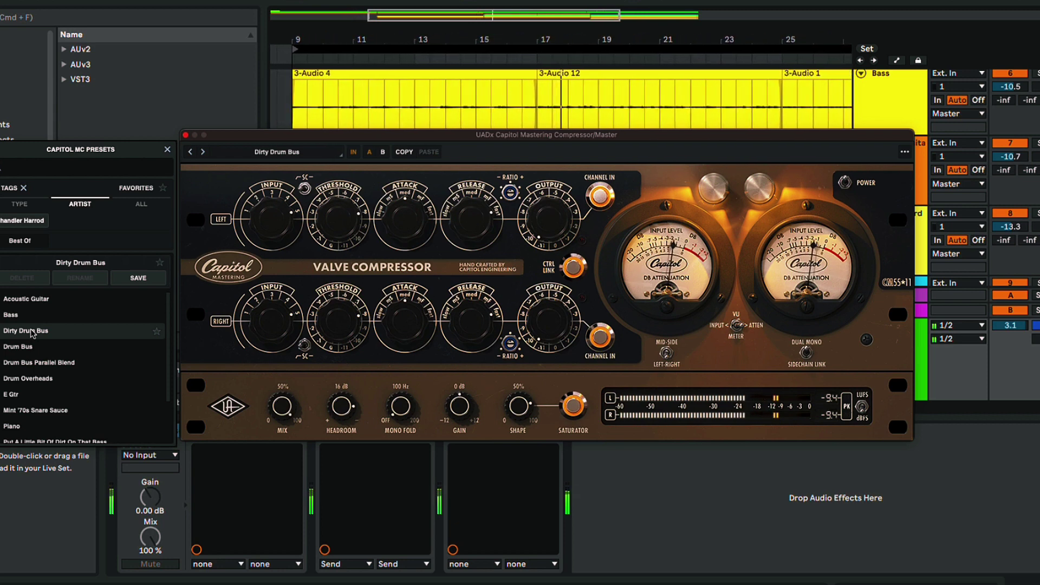
click(27, 315)
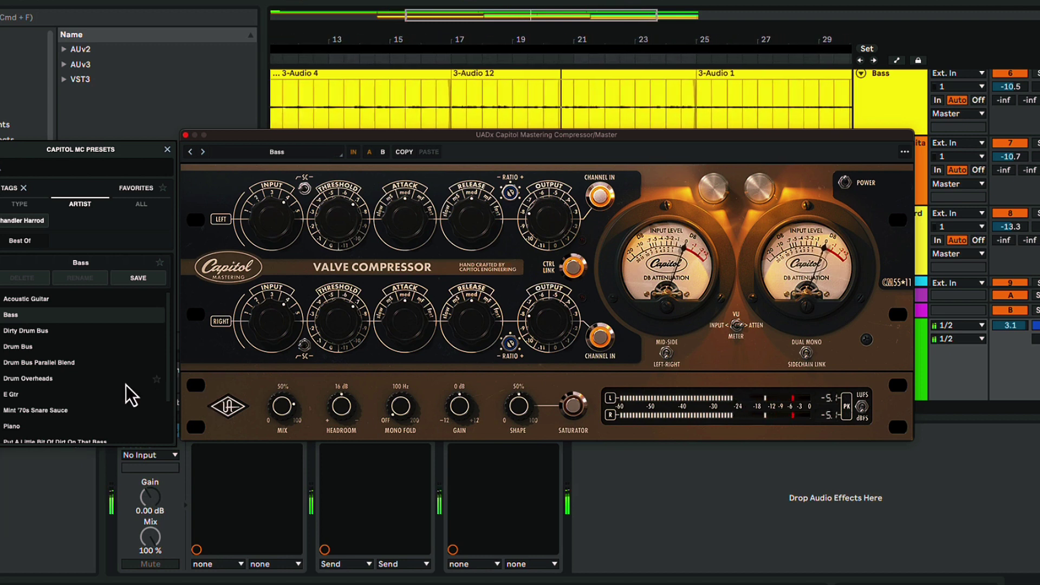
click(34, 379)
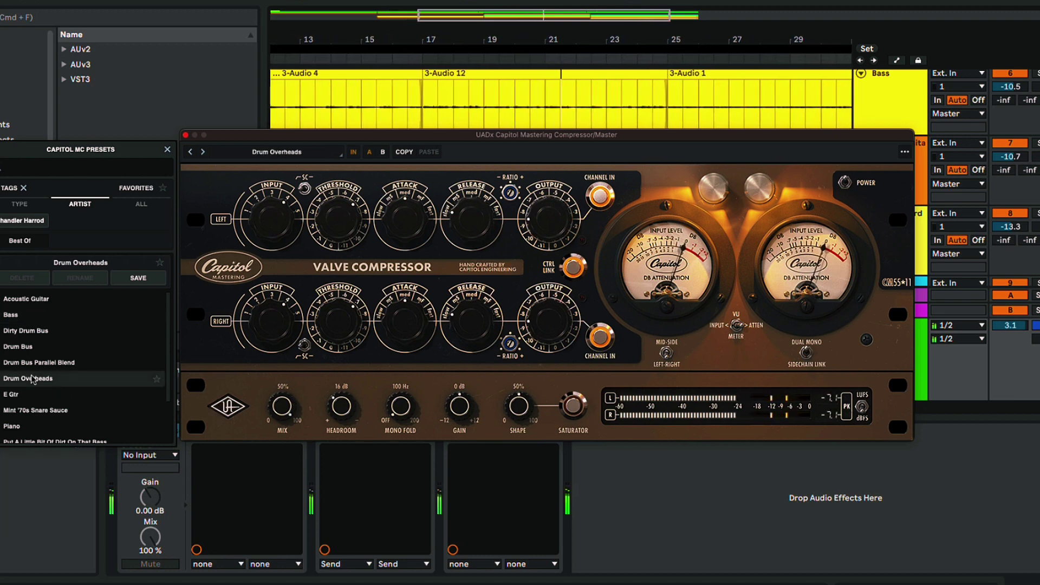
click(27, 410)
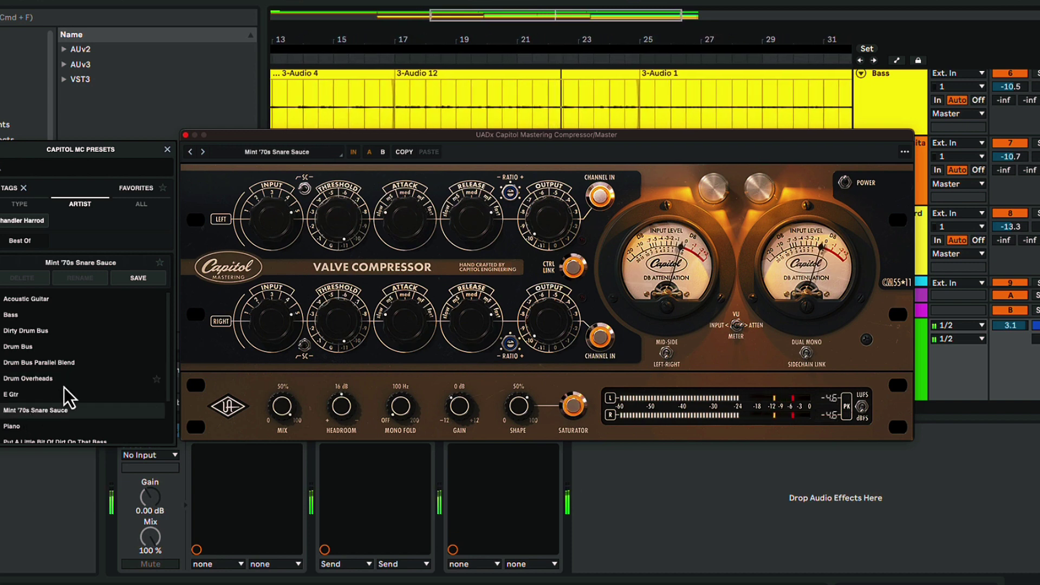
Load the Stereo Buss preset and bypass the compressor for comparison.
scroll(69, 398, down, 3)
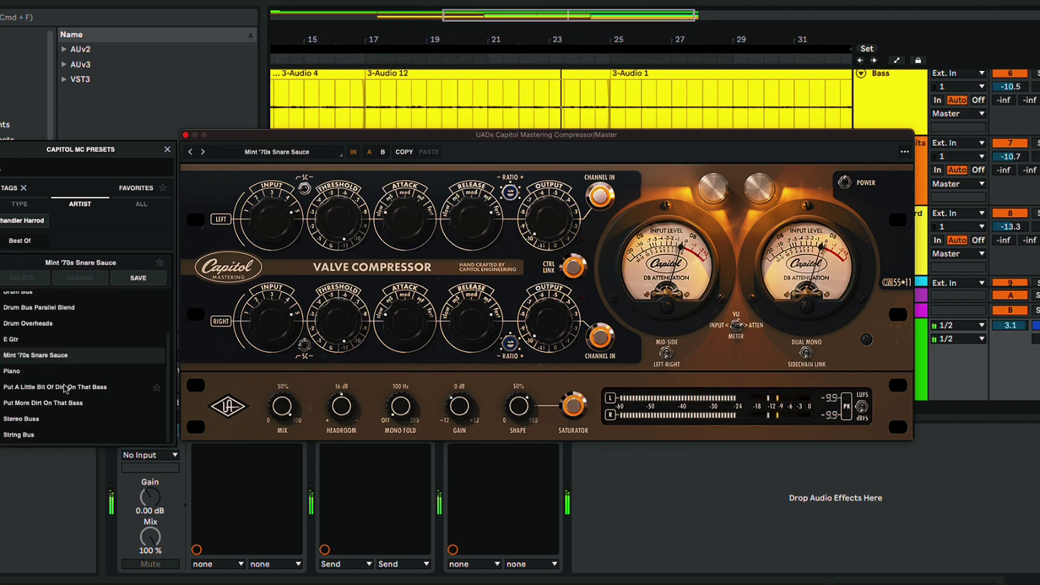
click(21, 419)
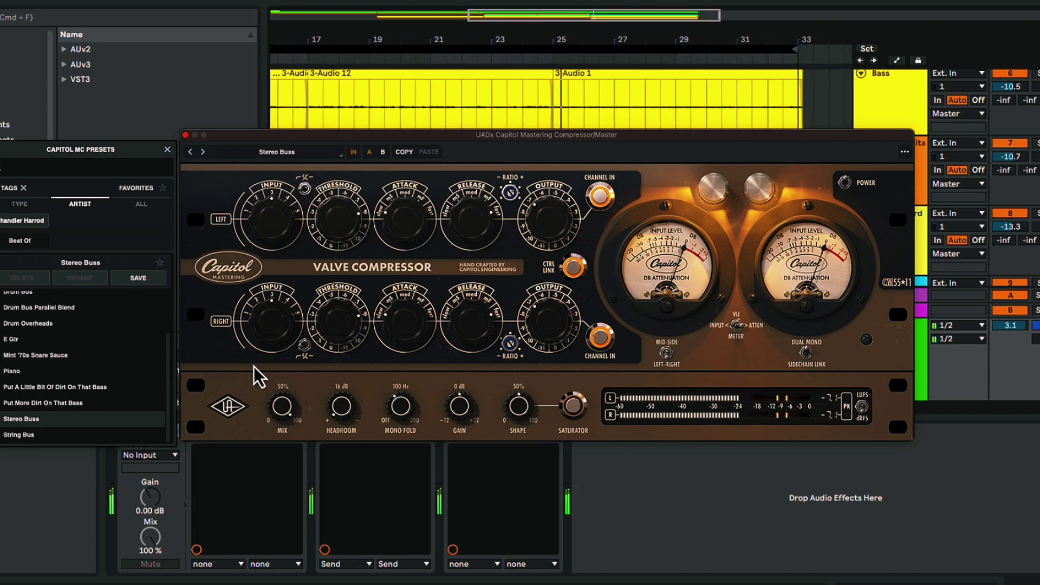
click(334, 410)
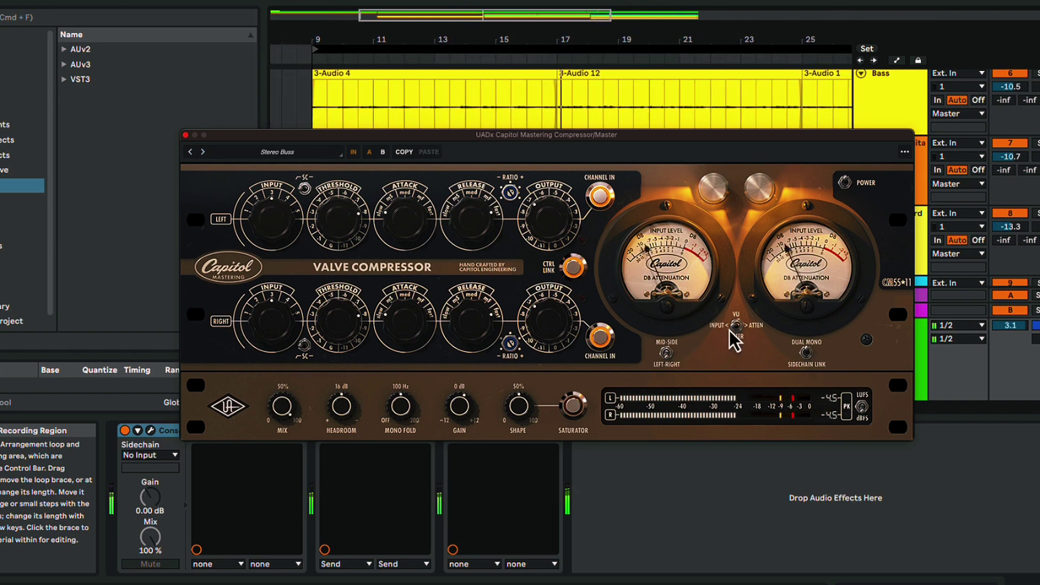
click(353, 153)
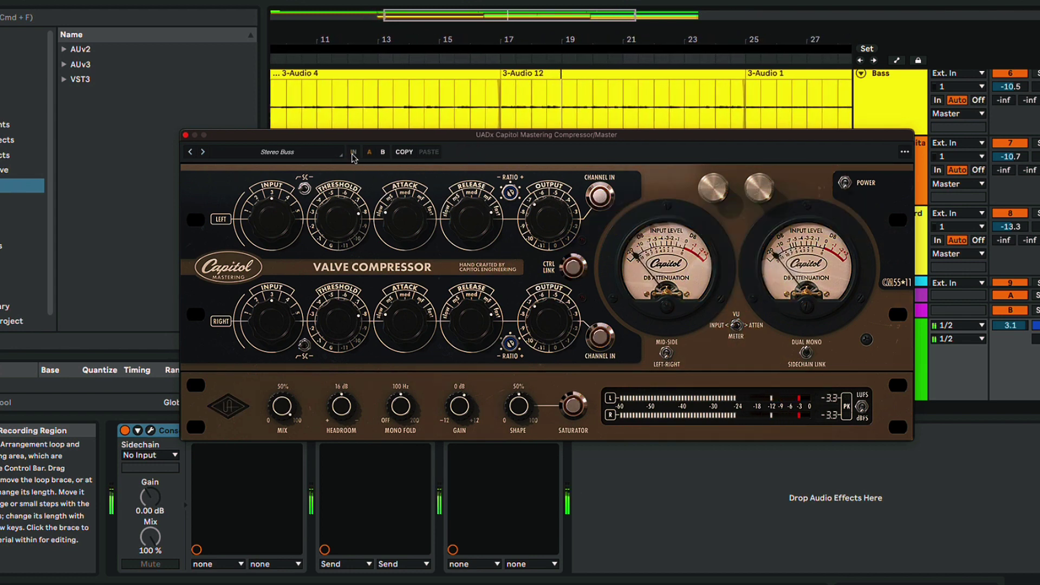
Compare the Stereo Buss preset with the compressor active and bypassed, leave the compressor active, and toggle on the saturator.
click(353, 152)
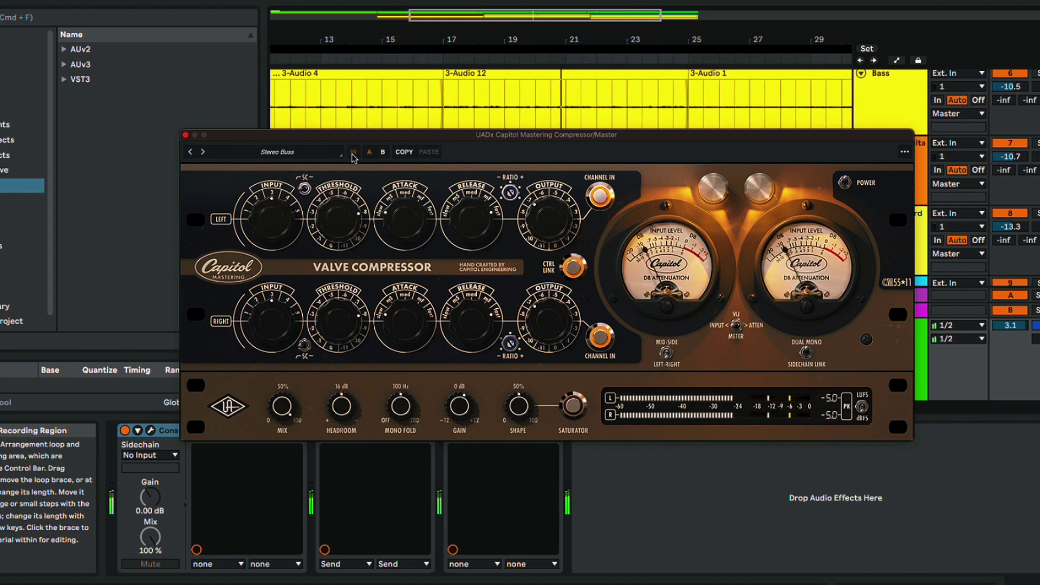
click(353, 153)
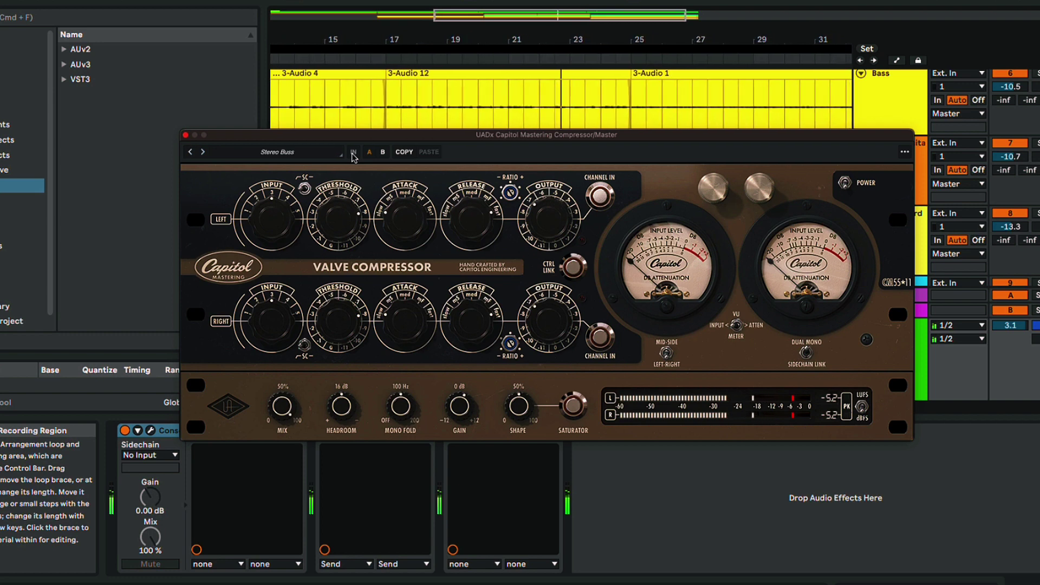
click(353, 153)
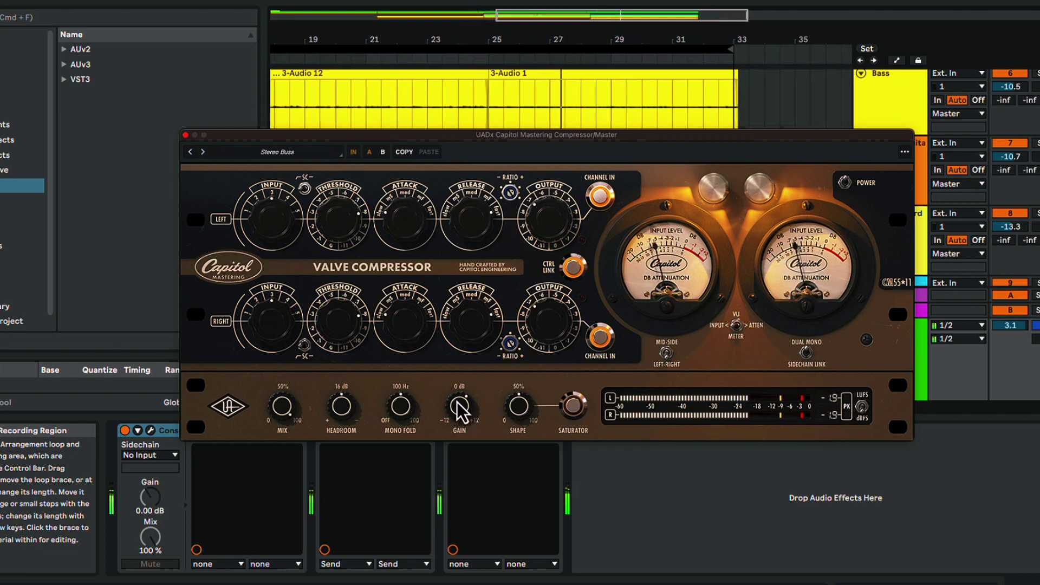
click(573, 406)
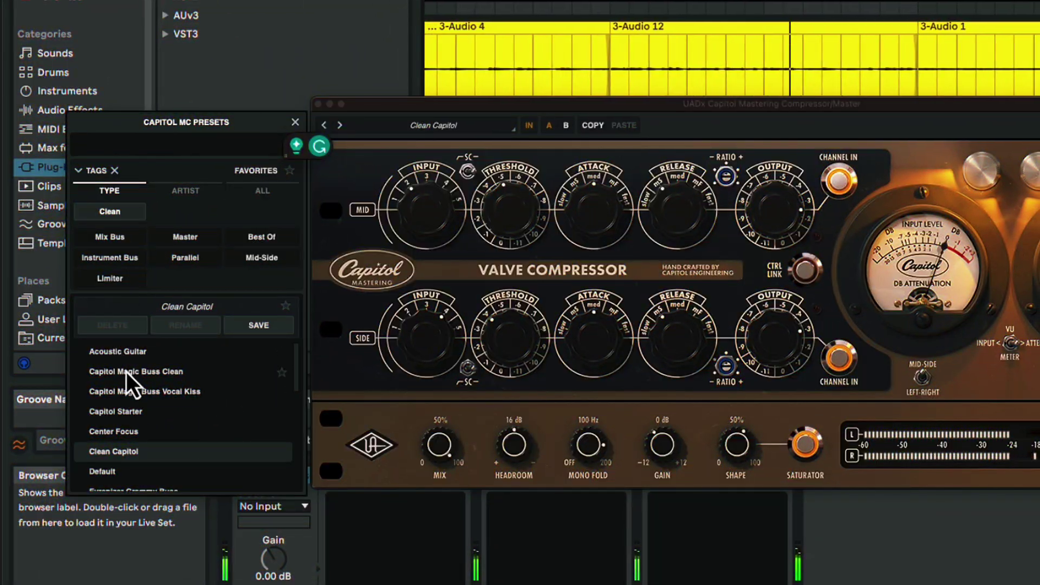
Browse the Clean presets and narrow the preset filter to the artist Evren Goknar.
scroll(124, 395, down, 3)
scroll(127, 397, up, 3)
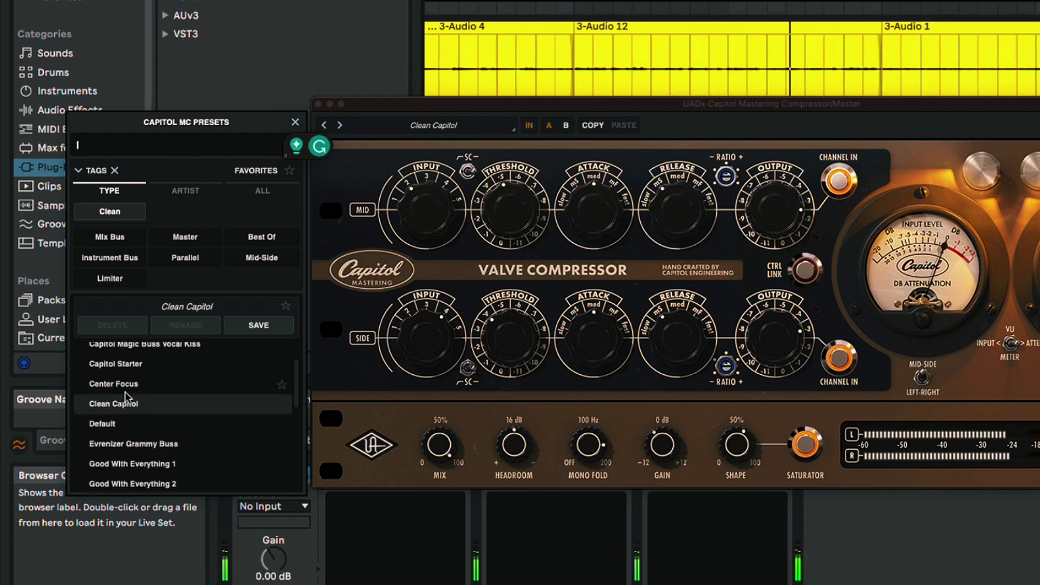
click(179, 193)
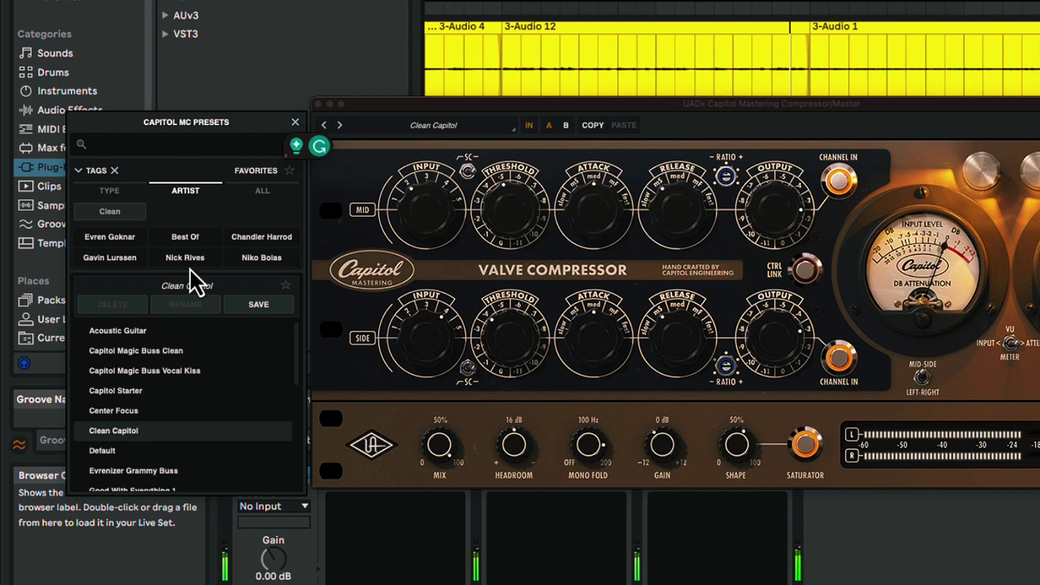
click(124, 241)
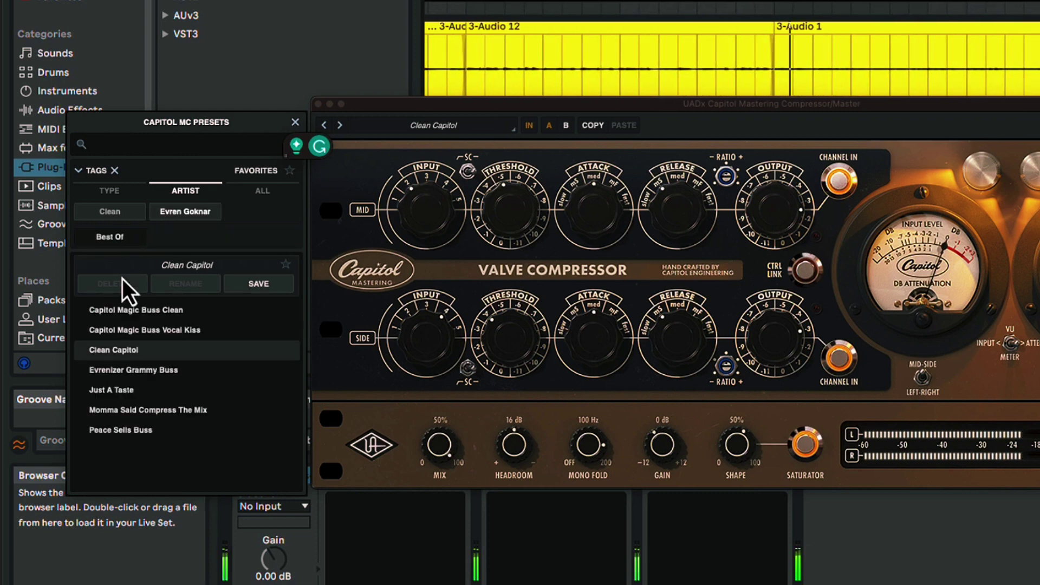
Audition the presets Just A Taste, Capitol Magic Buss Clean and Peace Sells Buss.
click(117, 392)
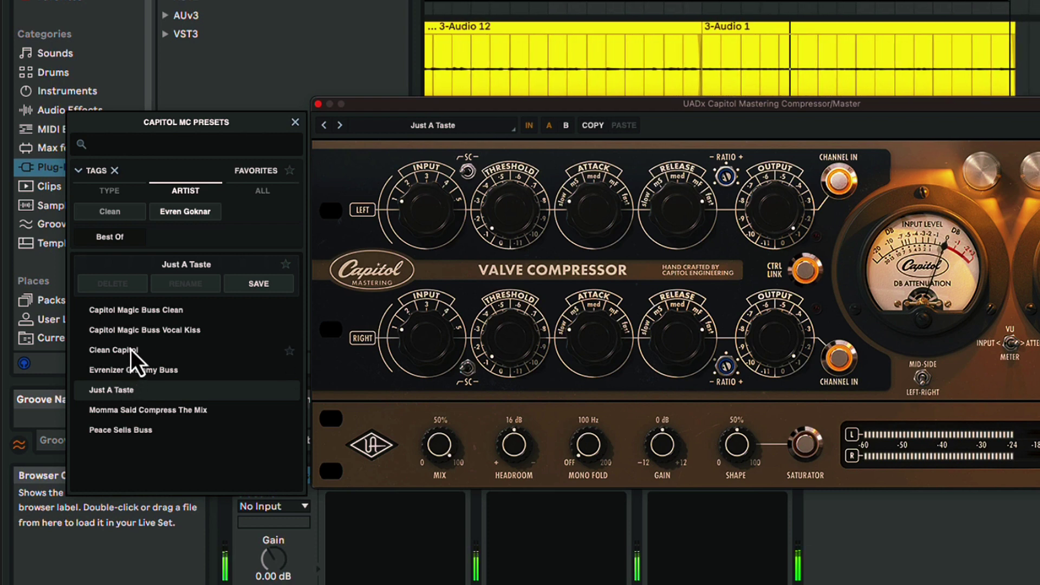
click(146, 317)
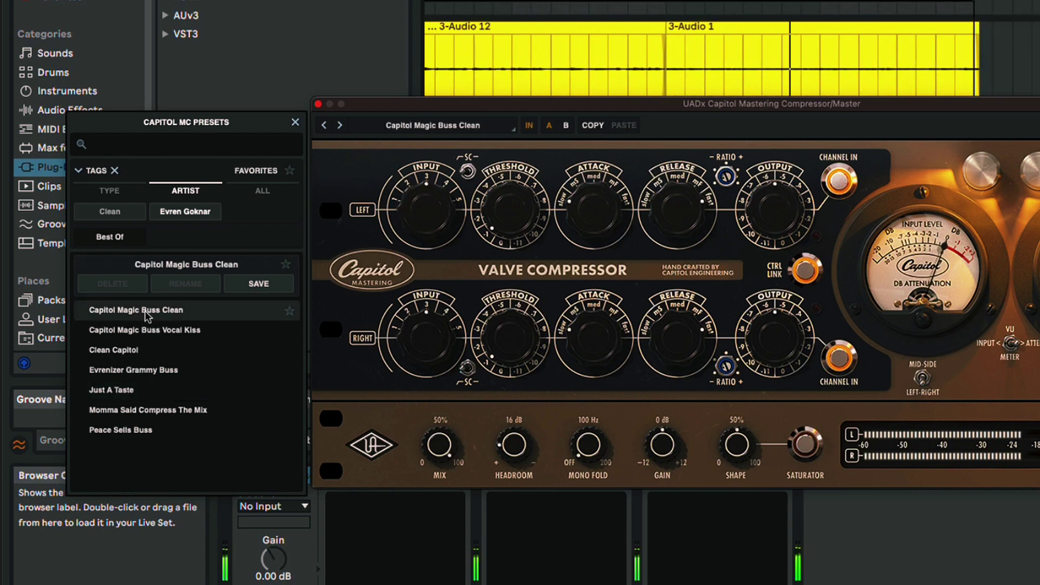
click(128, 433)
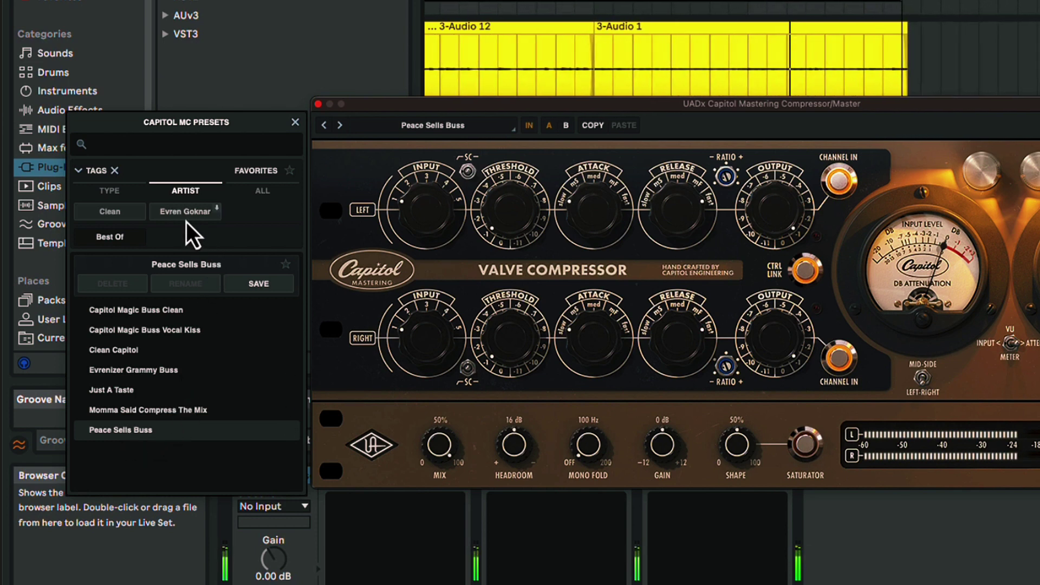
Narrow the Evren Goknar presets with the Best Of tag and load Capitol Magic Buss Clean.
click(253, 194)
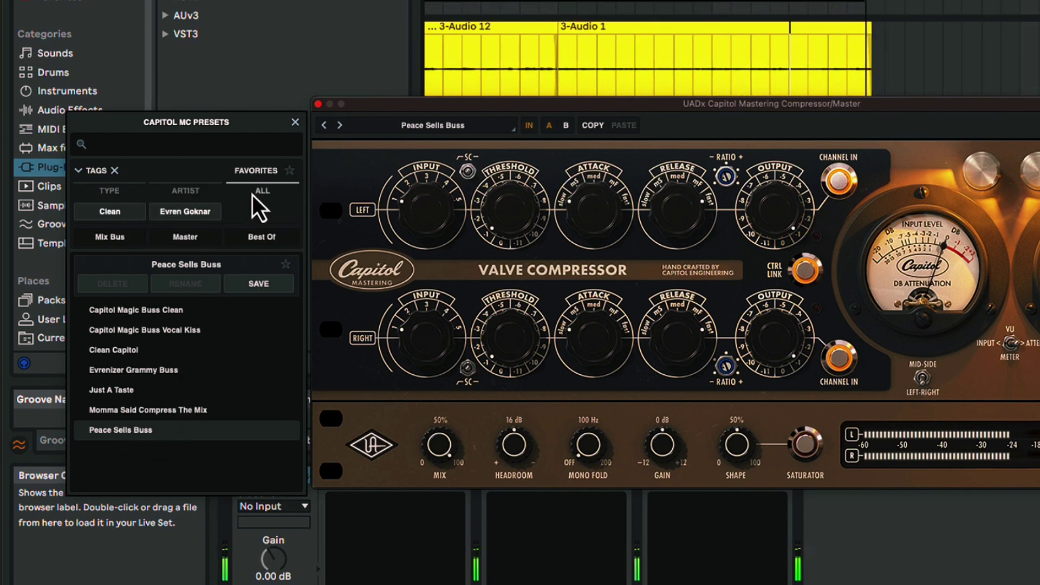
click(191, 194)
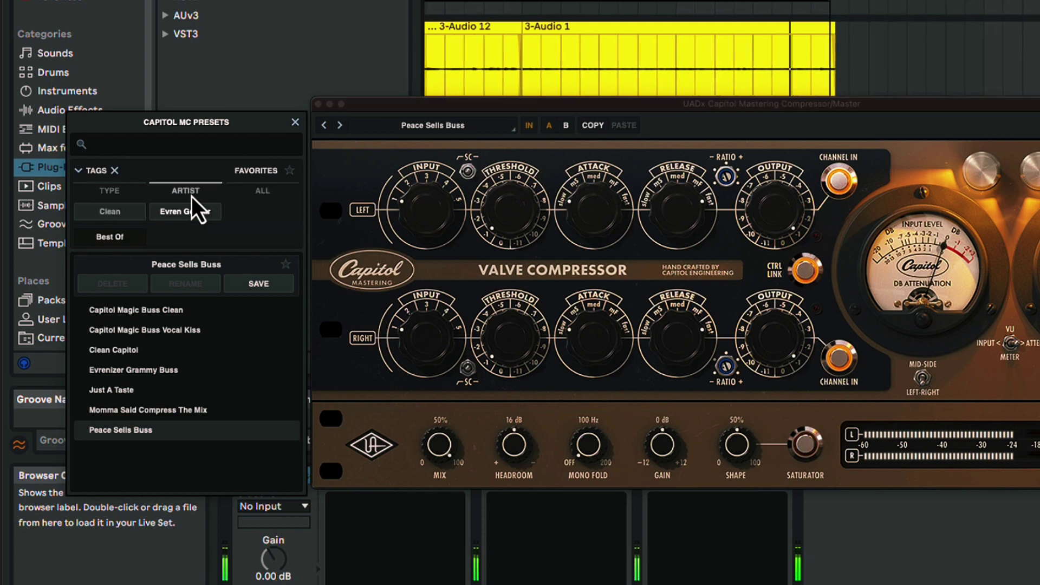
click(111, 240)
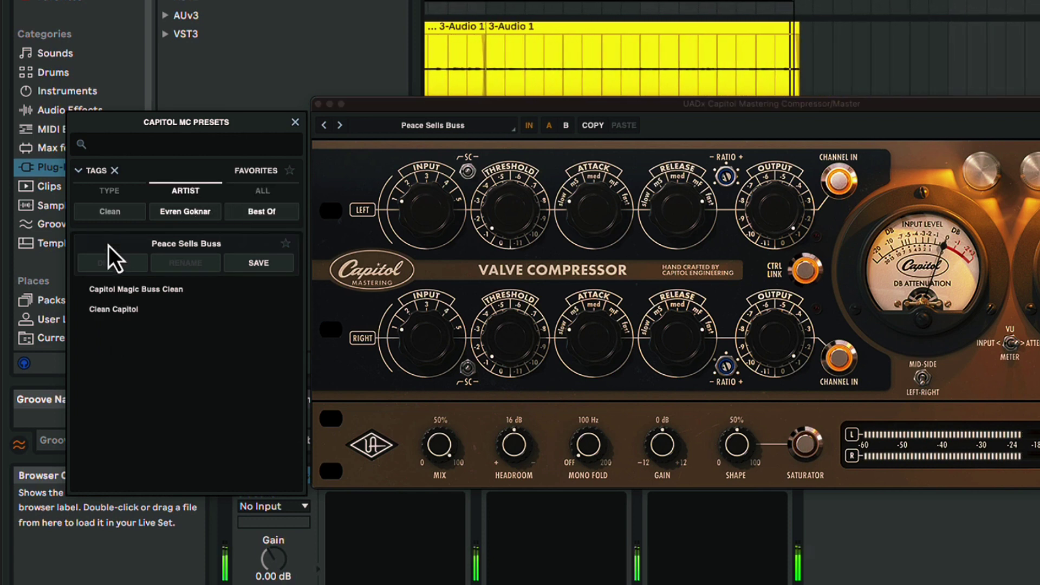
click(118, 290)
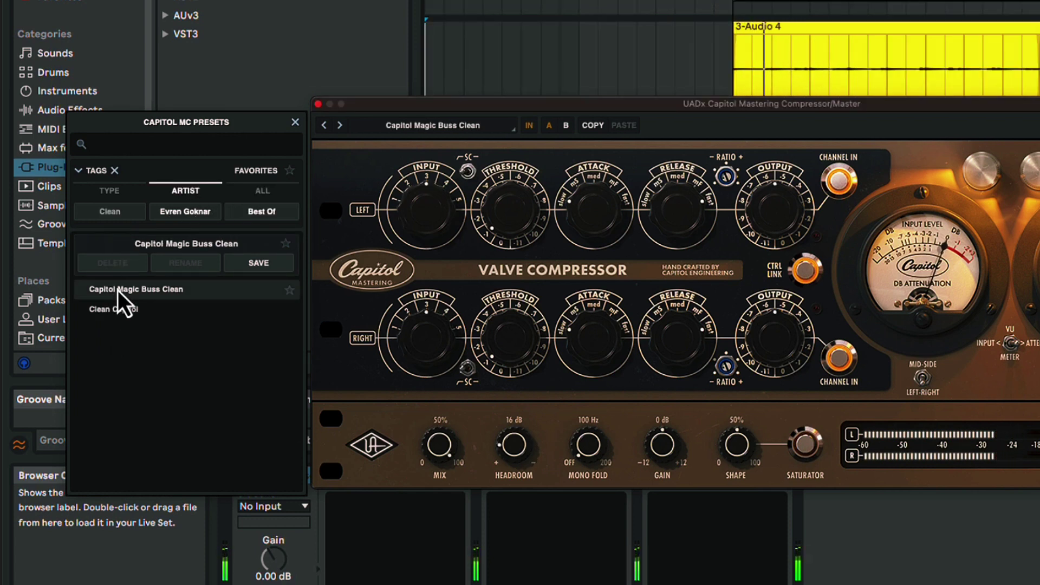